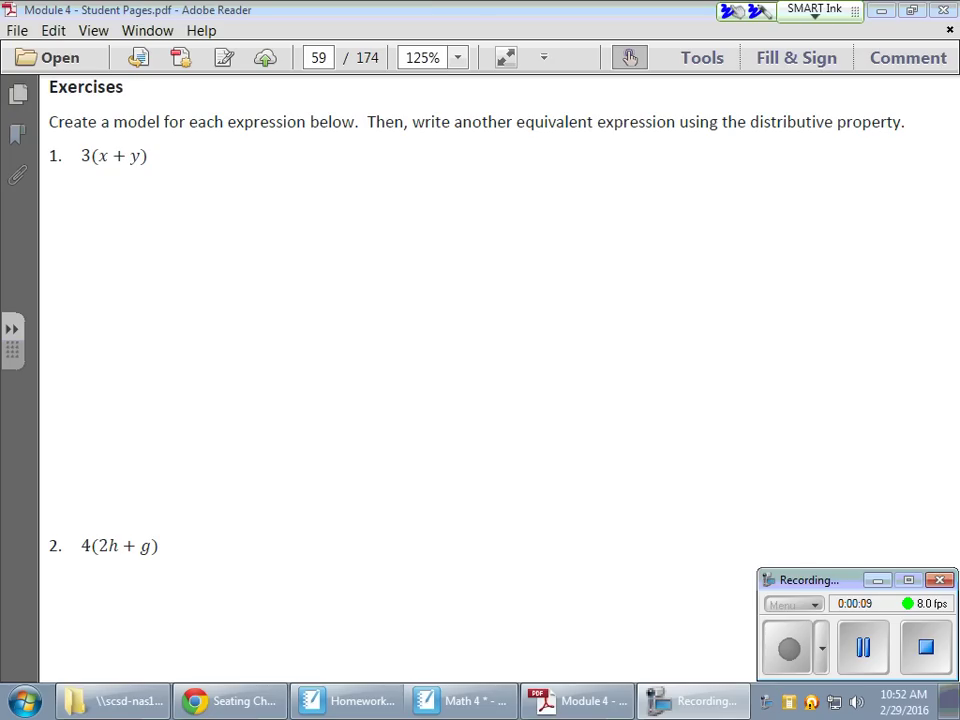
- Circle the expression 3(x + y) in exercise 1, point an arrow at the 3, and underline x + y
mouse_move(107, 128)
mouse_down()
mouse_move(167, 188)
mouse_move(150, 128)
mouse_up()
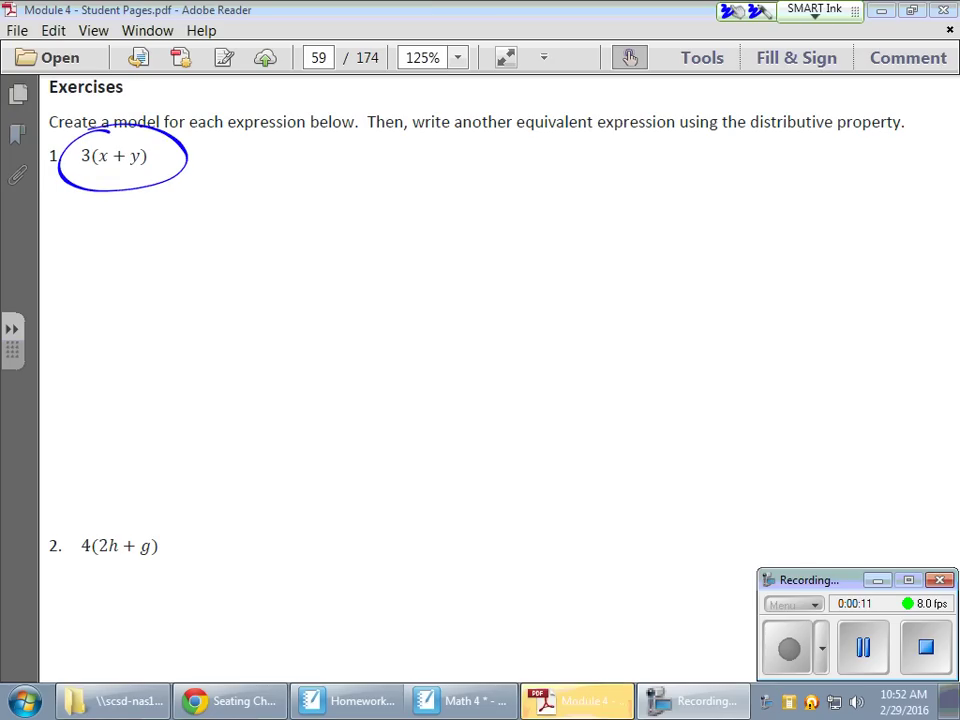
mouse_move(74, 180)
mouse_down()
mouse_move(63, 213)
mouse_move(83, 185)
mouse_up()
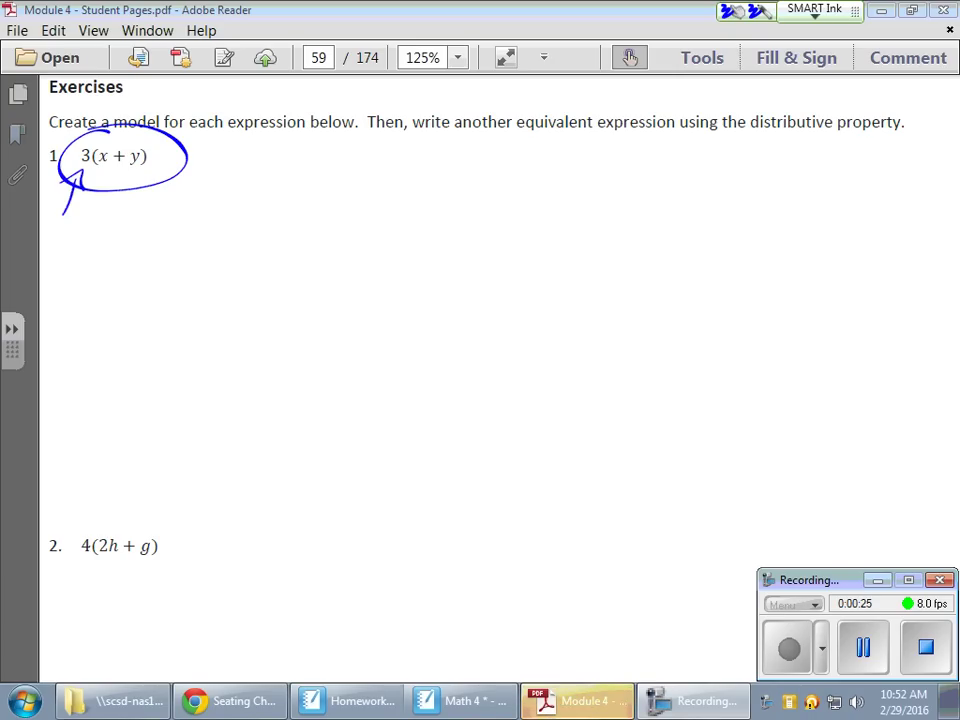
mouse_move(78, 142)
mouse_down()
mouse_move(62, 178)
mouse_move(87, 174)
mouse_up()
mouse_move(84, 141)
mouse_down()
mouse_move(80, 186)
mouse_move(125, 170)
mouse_move(139, 178)
mouse_up()
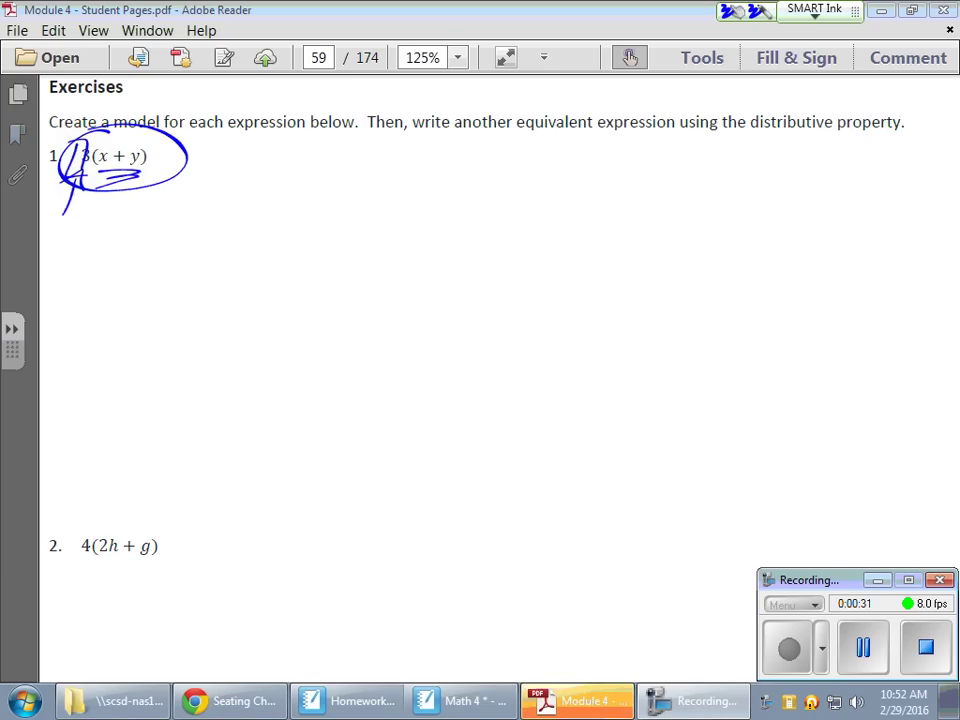
- Draw a bar split into x and y cells beside exercise 1 and label it x+y with a brace above
mouse_move(284, 160)
mouse_down()
mouse_move(386, 212)
mouse_move(465, 156)
mouse_move(445, 217)
mouse_up()
drag(401, 160, 380, 203)
drag(321, 177, 352, 198)
drag(351, 176, 322, 199)
drag(404, 183, 413, 197)
drag(428, 180, 401, 207)
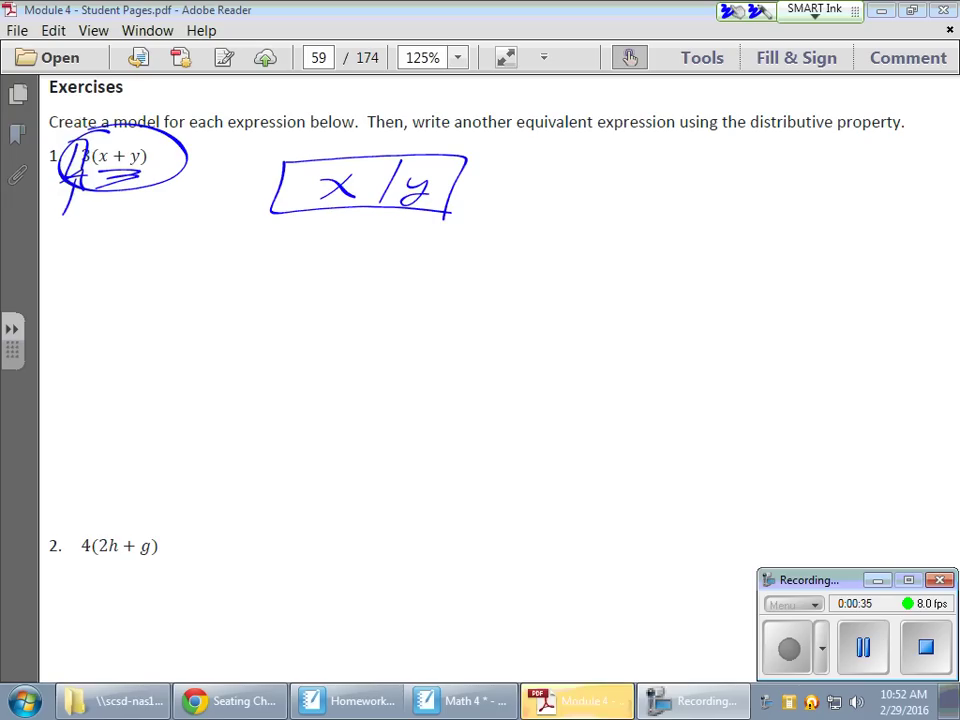
mouse_move(281, 160)
mouse_down()
mouse_move(375, 140)
mouse_move(462, 158)
mouse_up()
drag(358, 97, 373, 115)
mouse_move(373, 96)
mouse_down()
mouse_move(358, 115)
mouse_move(393, 102)
mouse_up()
drag(385, 95, 385, 111)
drag(399, 97, 399, 118)
- Extend the bar with a second pair of x and y cells and label that section x+y with a brace
drag(443, 213, 604, 222)
drag(455, 158, 600, 222)
drag(541, 165, 533, 218)
drag(484, 178, 515, 205)
drag(515, 176, 485, 208)
drag(558, 180, 570, 196)
drag(584, 175, 563, 218)
mouse_move(465, 160)
mouse_down()
mouse_move(490, 137)
mouse_move(604, 158)
mouse_up()
drag(514, 104, 530, 124)
drag(530, 104, 514, 126)
mouse_move(543, 101)
mouse_down()
mouse_move(543, 121)
mouse_move(551, 112)
mouse_up()
drag(556, 104, 562, 115)
drag(572, 102, 560, 128)
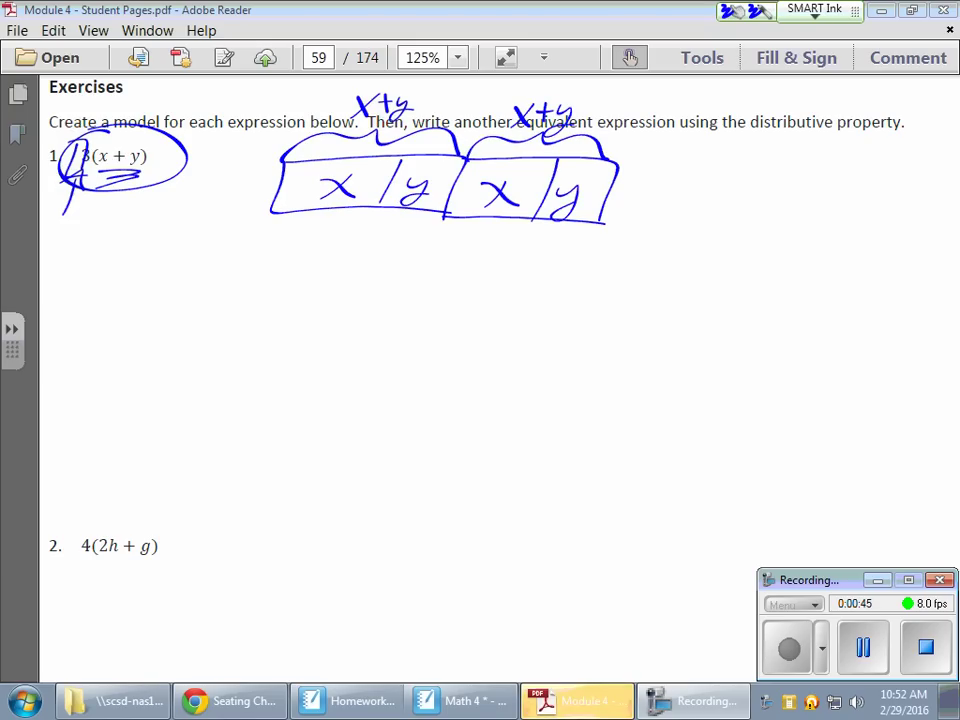
- Add a third pair of x and y cells with a brace labelled x+y, and mark the 3 in the expression
drag(600, 223, 765, 234)
mouse_move(618, 162)
mouse_down()
mouse_move(780, 169)
mouse_move(740, 229)
mouse_up()
drag(724, 170, 709, 224)
drag(636, 186, 666, 211)
drag(666, 184, 637, 212)
mouse_move(722, 186)
mouse_down()
mouse_move(748, 184)
mouse_move(728, 226)
mouse_up()
mouse_move(612, 160)
mouse_down()
mouse_move(690, 137)
mouse_move(776, 165)
mouse_up()
drag(671, 103, 690, 125)
mouse_move(689, 102)
mouse_down()
mouse_move(673, 127)
mouse_move(701, 124)
mouse_up()
drag(693, 110, 721, 120)
drag(733, 106, 716, 128)
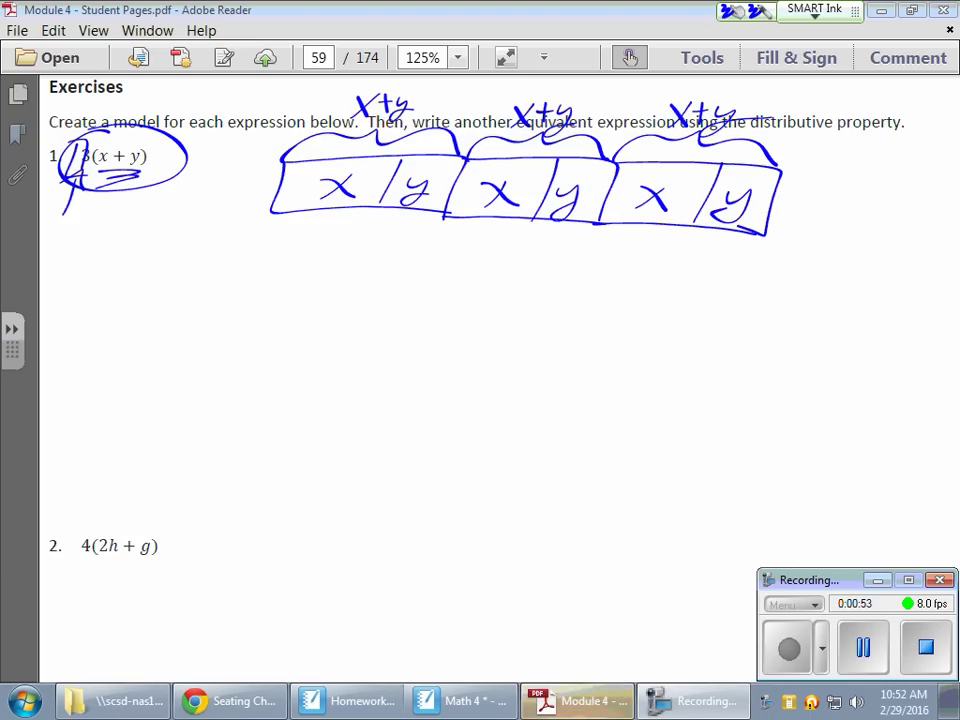
drag(84, 141, 118, 113)
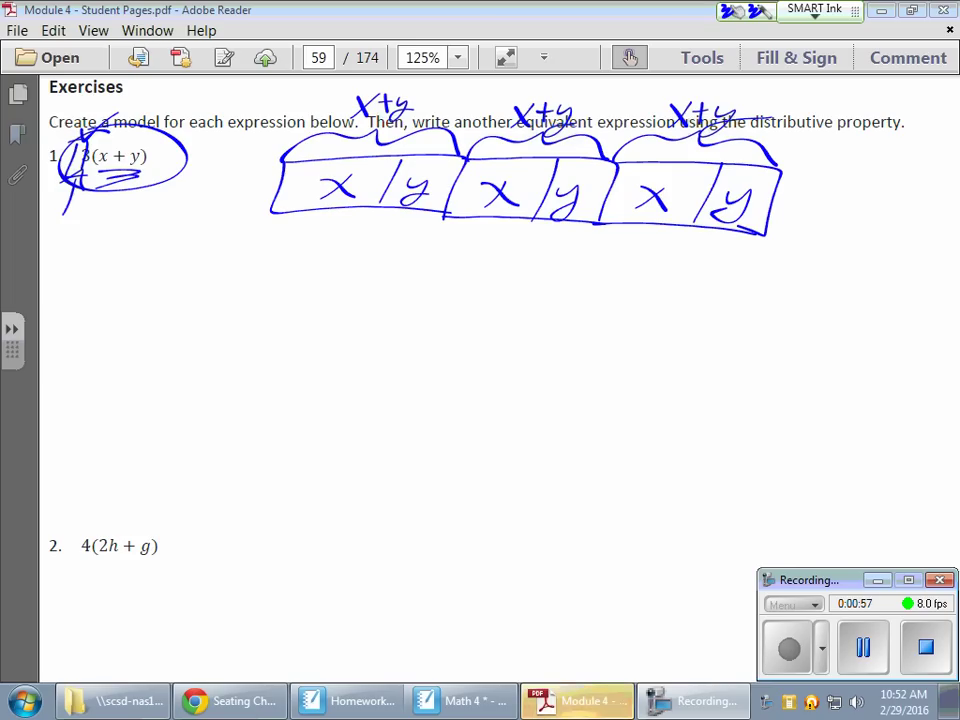
- Draw an equally long bar below the first and fill in three x cells, ticking off the x cells above
mouse_move(269, 247)
mouse_down()
mouse_move(262, 311)
mouse_move(760, 328)
mouse_up()
mouse_move(269, 247)
mouse_down()
mouse_move(774, 252)
mouse_move(762, 328)
mouse_up()
drag(330, 166, 350, 160)
drag(488, 164, 506, 158)
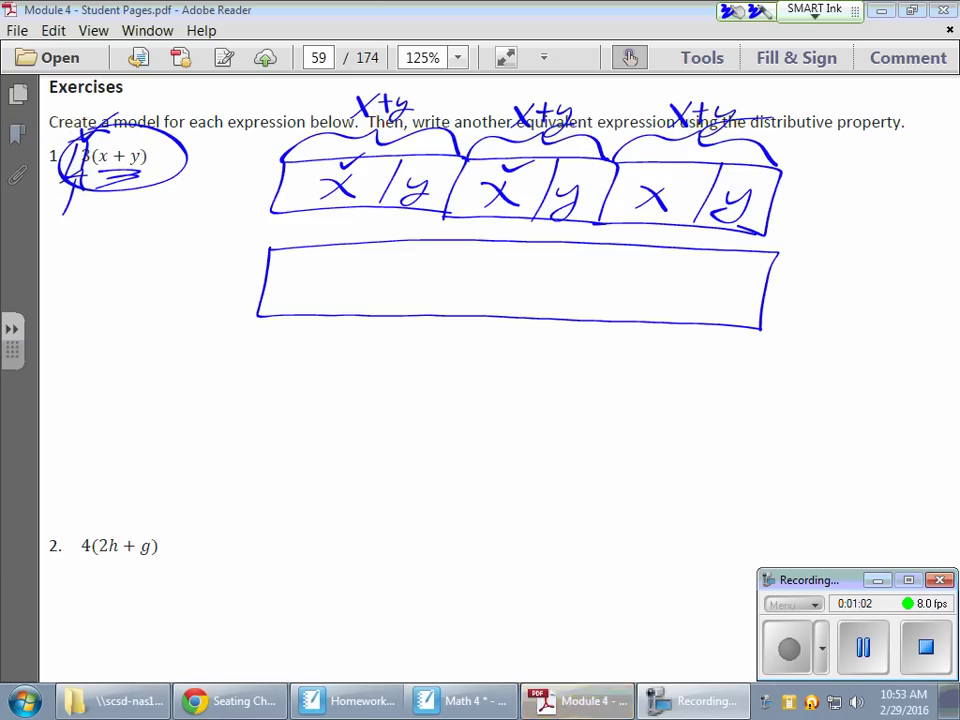
drag(645, 167, 665, 161)
drag(381, 244, 369, 311)
drag(494, 246, 481, 313)
drag(607, 246, 591, 315)
mouse_move(345, 268)
mouse_down()
mouse_move(315, 298)
mouse_move(355, 297)
mouse_up()
drag(410, 264, 458, 294)
drag(448, 266, 418, 296)
mouse_move(518, 266)
mouse_down()
mouse_move(556, 296)
mouse_move(519, 298)
mouse_up()
- Tick off the y cells in the upper bar and fill the rest of the lower bar with three y cells
drag(405, 160, 430, 153)
drag(556, 168, 575, 161)
drag(727, 173, 746, 166)
drag(658, 246, 641, 322)
drag(716, 250, 695, 325)
drag(600, 275, 606, 312)
drag(652, 275, 656, 314)
drag(720, 280, 712, 322)
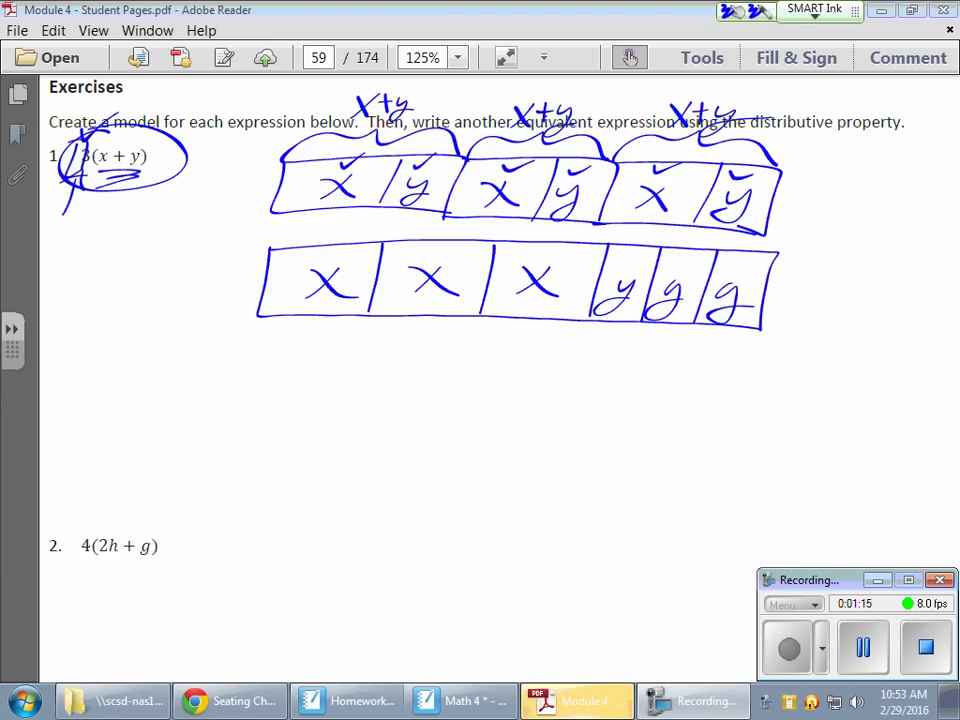
- Connect the ends of both bars with thick lines, point an arrow at the original expression, and put a check and question mark beside the lower bar
drag(287, 152, 261, 320)
drag(778, 155, 758, 350)
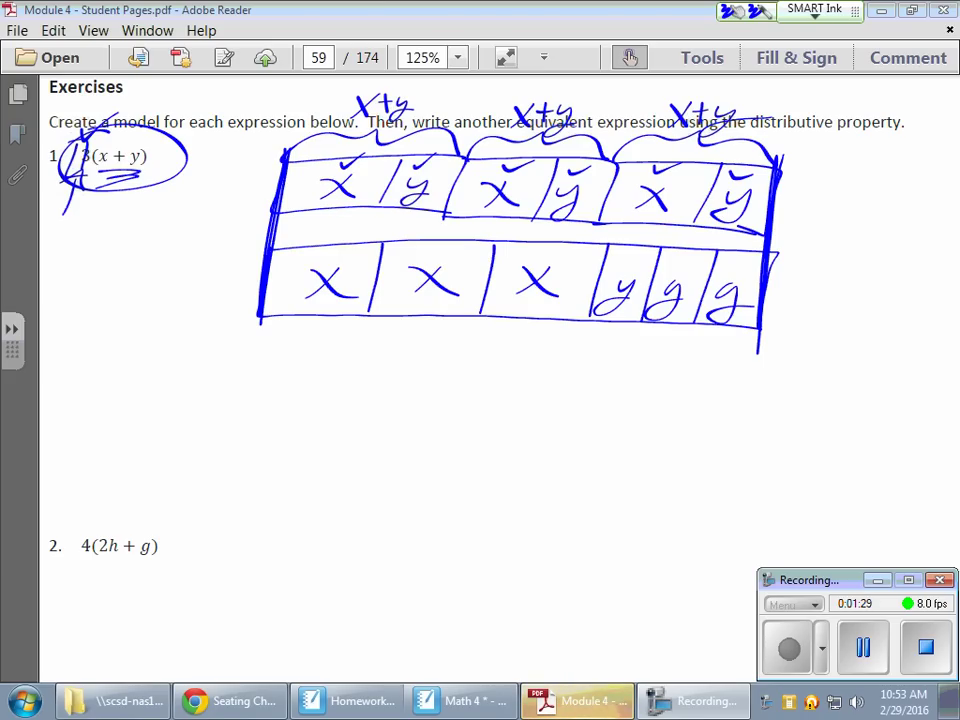
drag(193, 282, 254, 244)
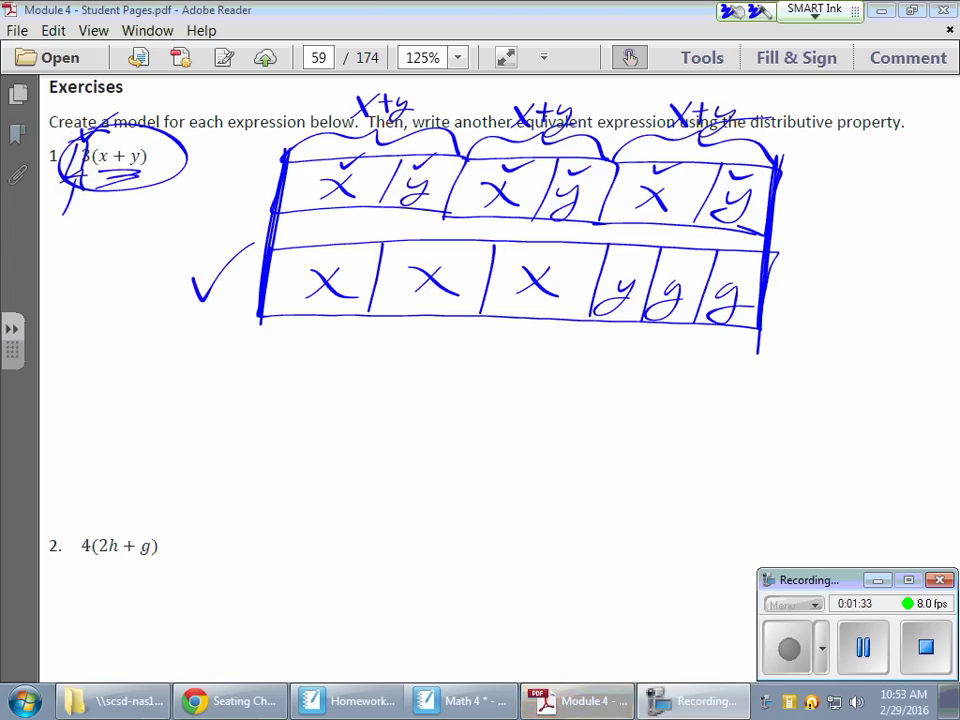
mouse_move(262, 180)
mouse_down()
mouse_move(174, 157)
mouse_move(188, 166)
mouse_up()
mouse_move(143, 253)
mouse_down()
mouse_move(155, 245)
mouse_move(160, 283)
mouse_up()
click(174, 297)
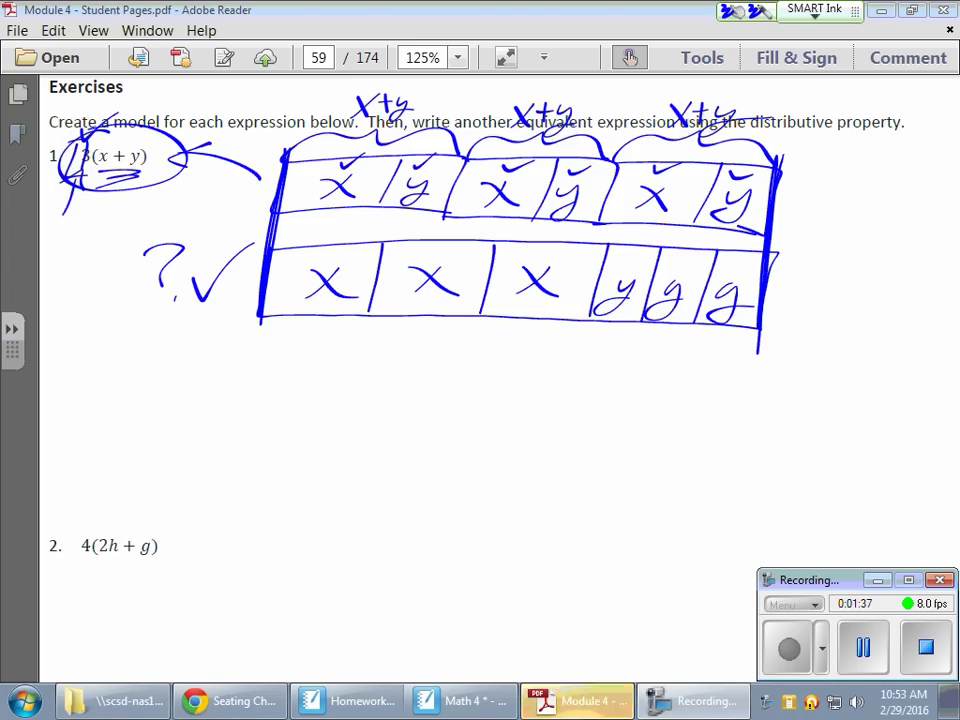
- Tick the x cells in the lower bar and write 3x + 3y beneath the model
drag(318, 246, 358, 240)
drag(423, 250, 560, 241)
mouse_move(340, 358)
mouse_down()
mouse_move(378, 397)
mouse_move(352, 412)
mouse_up()
mouse_move(402, 378)
mouse_down()
mouse_move(448, 402)
mouse_move(402, 406)
mouse_up()
mouse_move(486, 370)
mouse_down()
mouse_move(486, 410)
mouse_move(496, 380)
mouse_move(512, 410)
mouse_up()
mouse_move(548, 378)
mouse_down()
mouse_move(560, 402)
mouse_move(628, 435)
mouse_up()
- Label 3x + 3y as "expanded" with an arrow and underline the label
mouse_move(316, 378)
mouse_down()
mouse_move(250, 381)
mouse_move(282, 392)
mouse_up()
mouse_move(147, 373)
mouse_down()
mouse_move(198, 378)
mouse_move(196, 410)
mouse_move(245, 398)
mouse_move(255, 418)
mouse_move(290, 432)
mouse_up()
drag(155, 400, 270, 458)
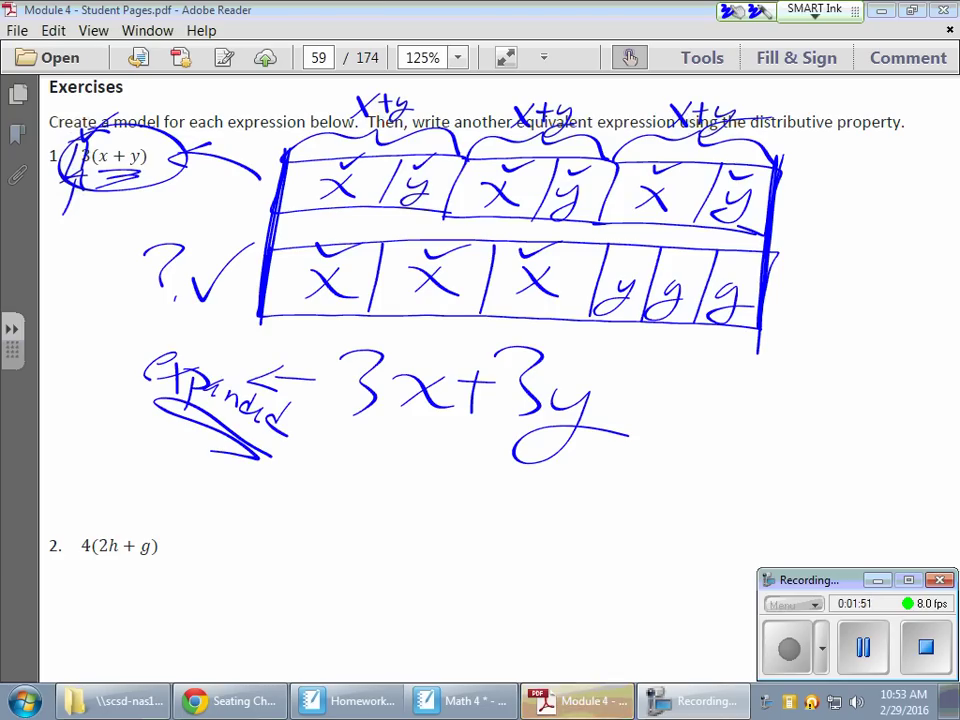
- Draw arrows from the 3 to x and y in exercise 1, and underline x + y, 3x and 3y
mouse_move(88, 146)
mouse_down()
mouse_move(72, 172)
mouse_move(97, 127)
mouse_move(106, 144)
mouse_move(131, 146)
mouse_move(141, 130)
mouse_up()
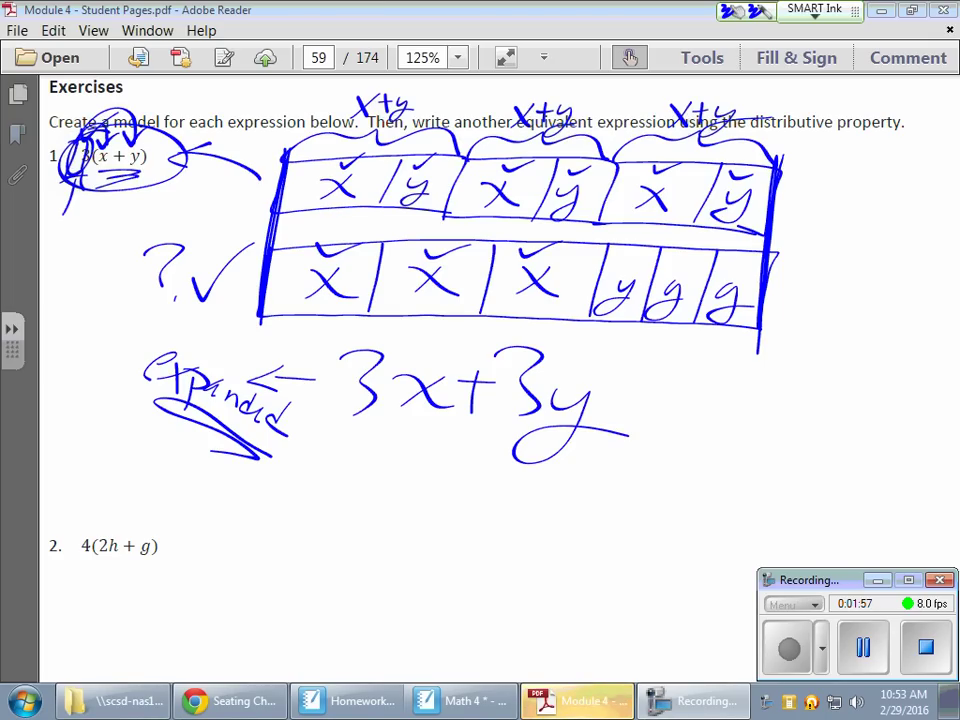
mouse_move(96, 174)
mouse_down()
mouse_move(138, 172)
mouse_move(112, 187)
mouse_up()
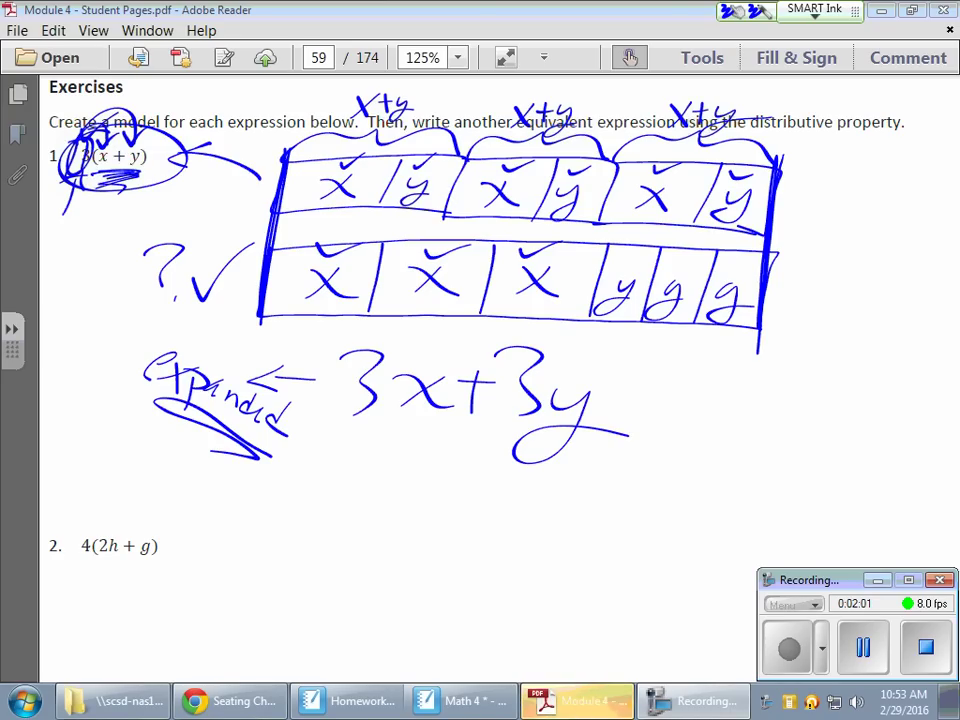
mouse_move(341, 432)
mouse_down()
mouse_move(463, 426)
mouse_move(447, 438)
mouse_move(622, 438)
mouse_up()
drag(528, 440, 634, 460)
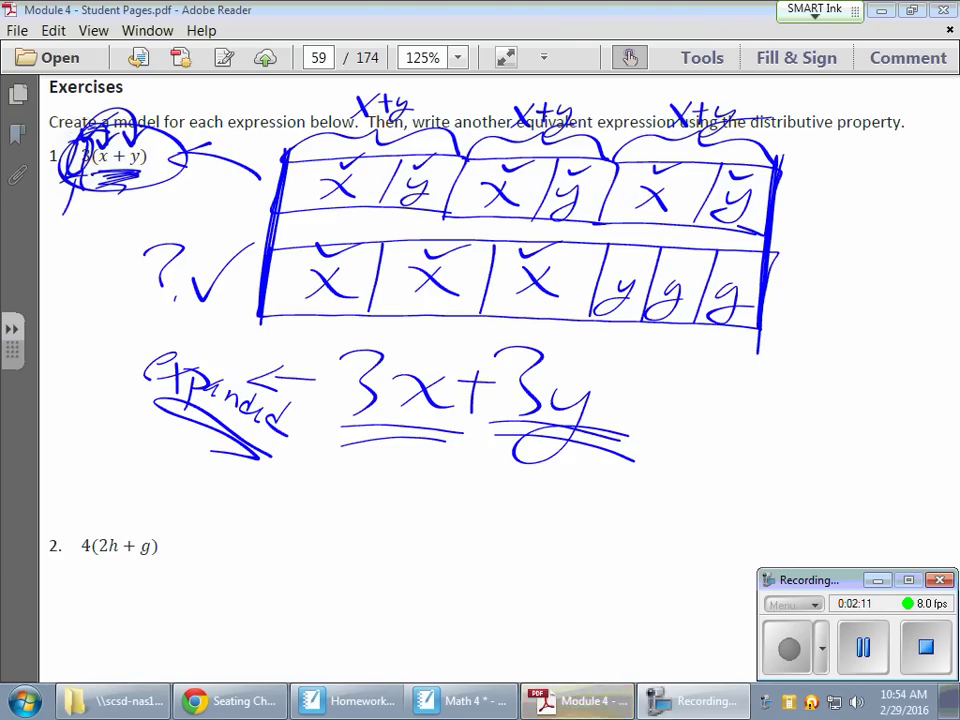
- Clear the ink from exercise 1 and bring exercise 2, 4(2h + g), into view with empty writing space below
click(815, 12)
click(815, 9)
scroll(542, 545, down, 8)
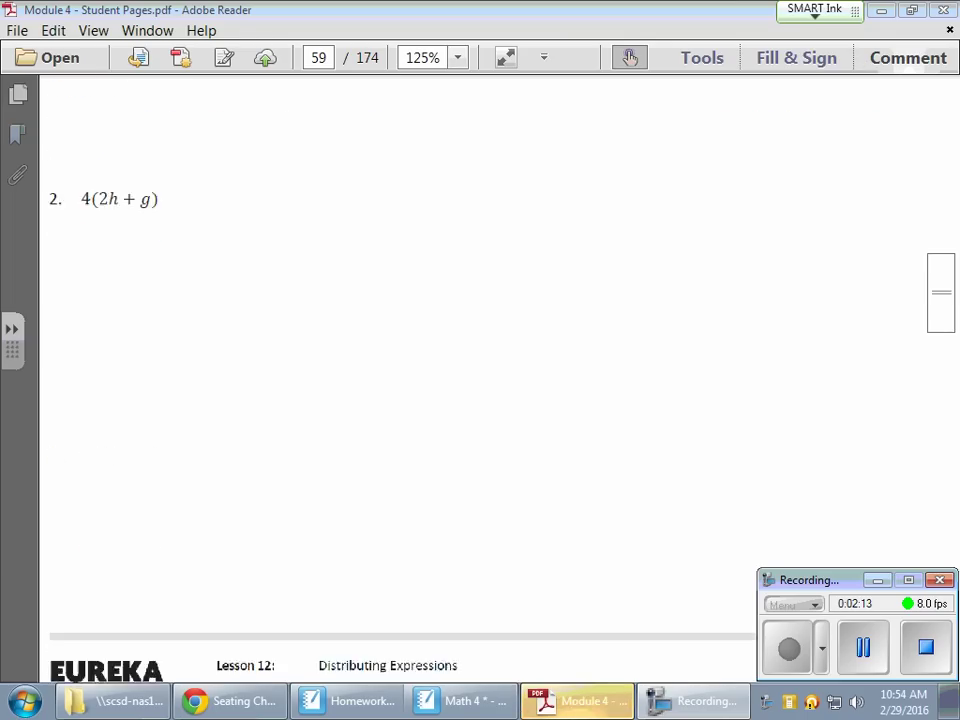
scroll(542, 545, down, 1)
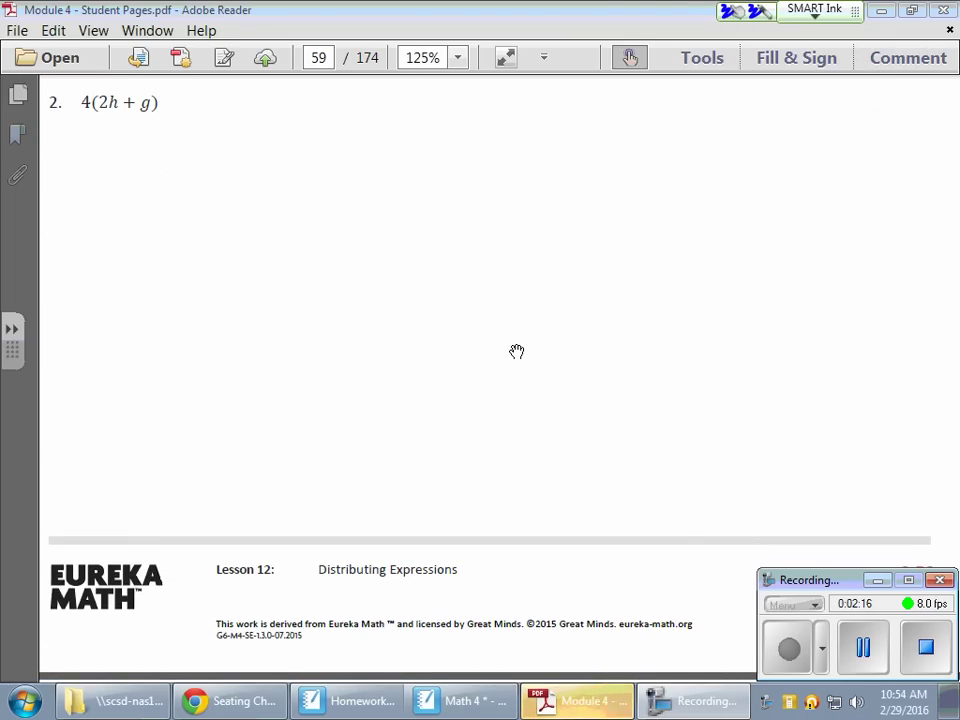
- Draw arrows from the 4 to 2h and g in exercise 2 and write the expanded form 8h + 4g
mouse_move(83, 114)
mouse_down()
mouse_move(88, 144)
mouse_move(104, 125)
mouse_up()
mouse_move(91, 128)
mouse_down()
mouse_move(118, 148)
mouse_move(140, 126)
mouse_up()
drag(123, 131, 137, 146)
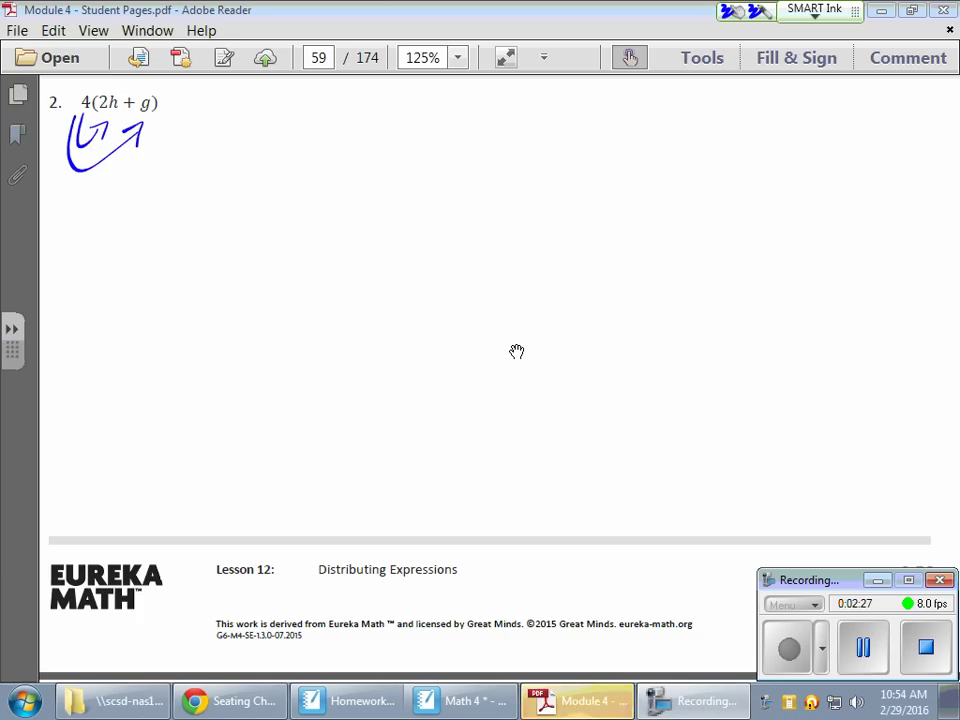
mouse_move(245, 150)
mouse_down()
mouse_move(248, 178)
mouse_move(252, 152)
mouse_move(320, 180)
mouse_up()
mouse_move(309, 168)
mouse_down()
mouse_move(377, 158)
mouse_move(370, 188)
mouse_up()
mouse_move(410, 164)
mouse_down()
mouse_move(413, 186)
mouse_move(490, 208)
mouse_up()
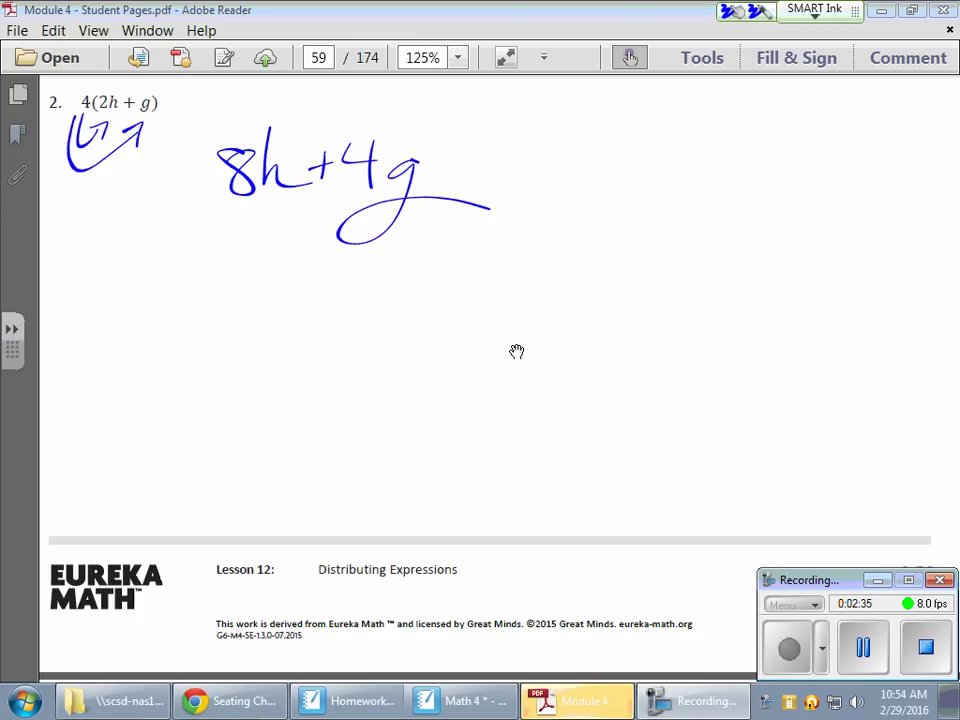
- Tick the terms 2h and g in exercise 2 and underline 2h, 8h and 4g
drag(104, 85, 157, 85)
drag(95, 116, 115, 112)
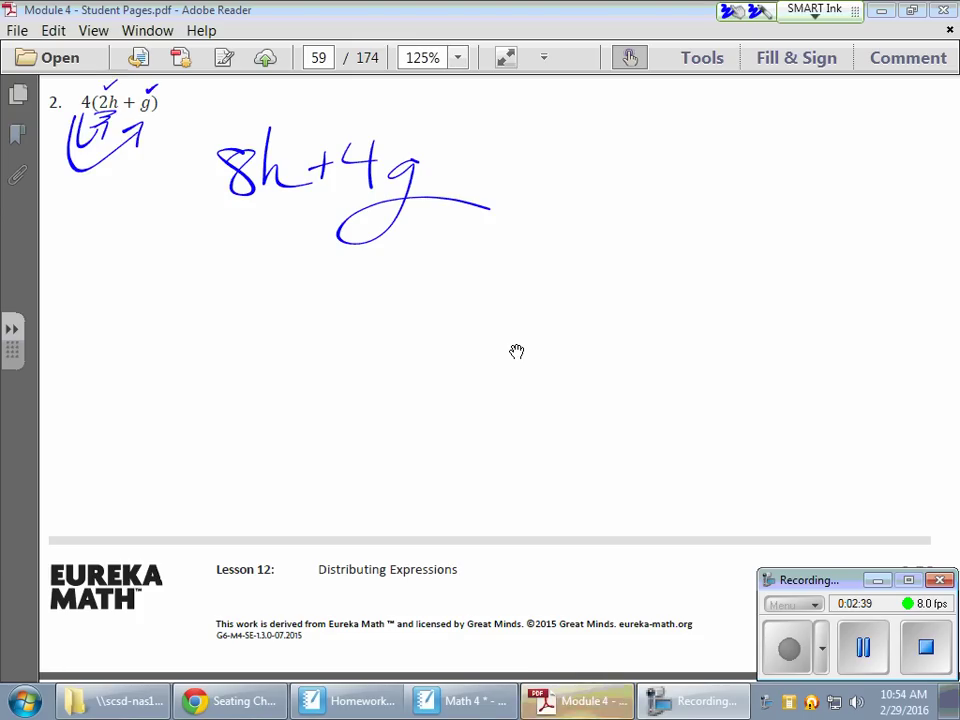
mouse_move(225, 206)
mouse_down()
mouse_move(290, 203)
mouse_move(272, 228)
mouse_up()
drag(349, 194, 408, 192)
drag(390, 198, 362, 224)
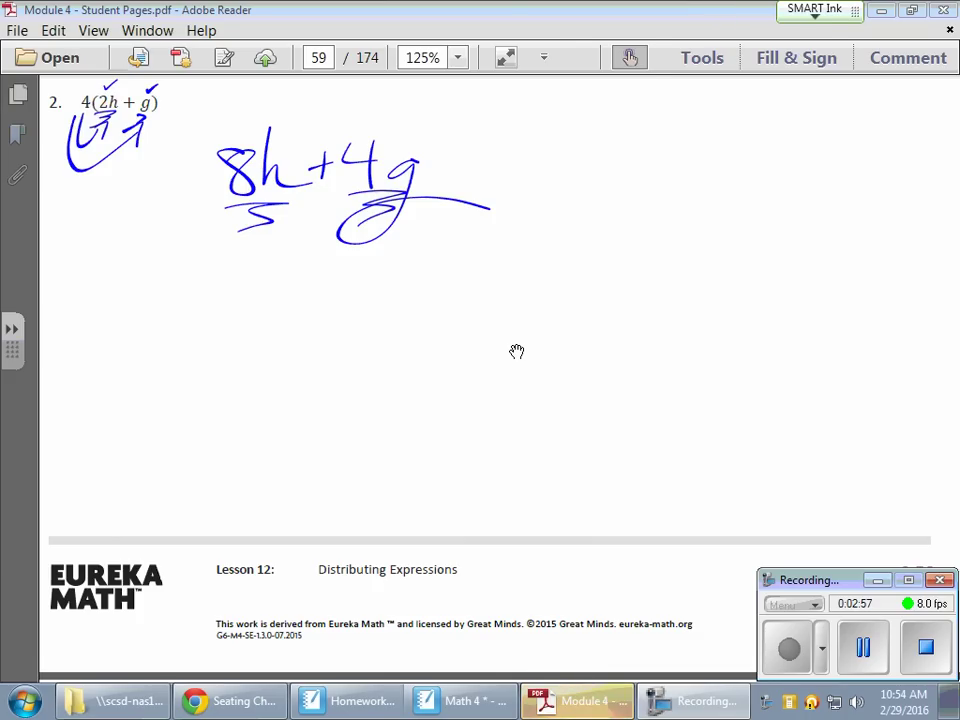
- Clear the ink from exercise 2 and bring exercises 3 to 6 on page 60 into view
click(815, 12)
click(866, 68)
scroll(516, 351, down, 5)
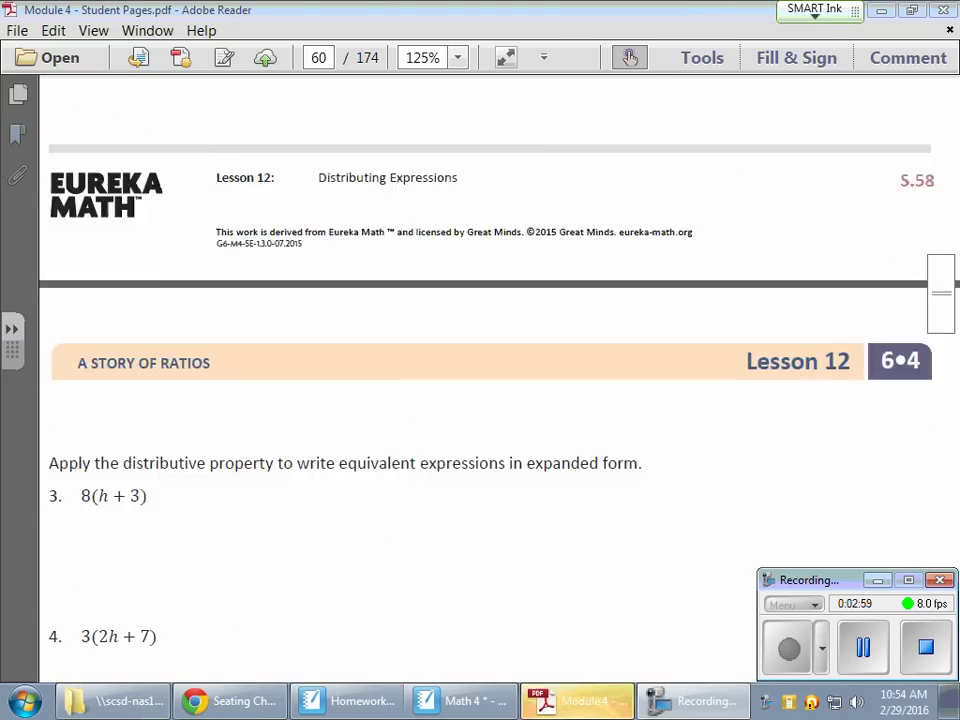
scroll(500, 438, down, 3)
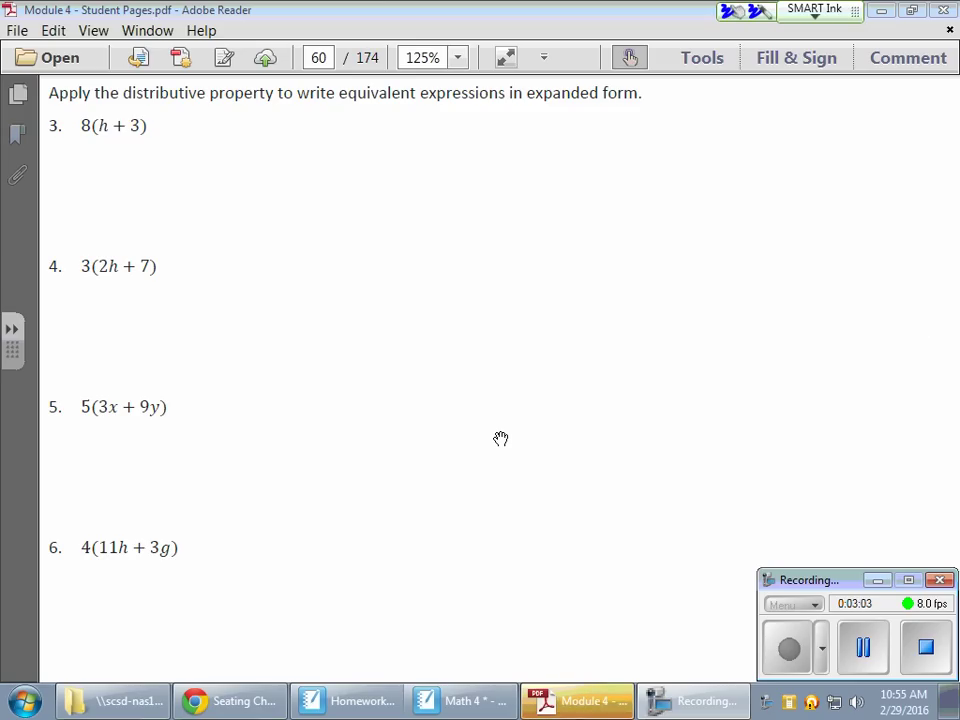
- Underline h + 3 in exercise 3, draw arrows from the 8 to both terms, and write 8h + 24
mouse_move(101, 141)
mouse_down()
mouse_move(129, 139)
mouse_move(125, 151)
mouse_up()
mouse_move(84, 112)
mouse_down()
mouse_move(134, 96)
mouse_move(136, 113)
mouse_up()
drag(129, 105, 143, 104)
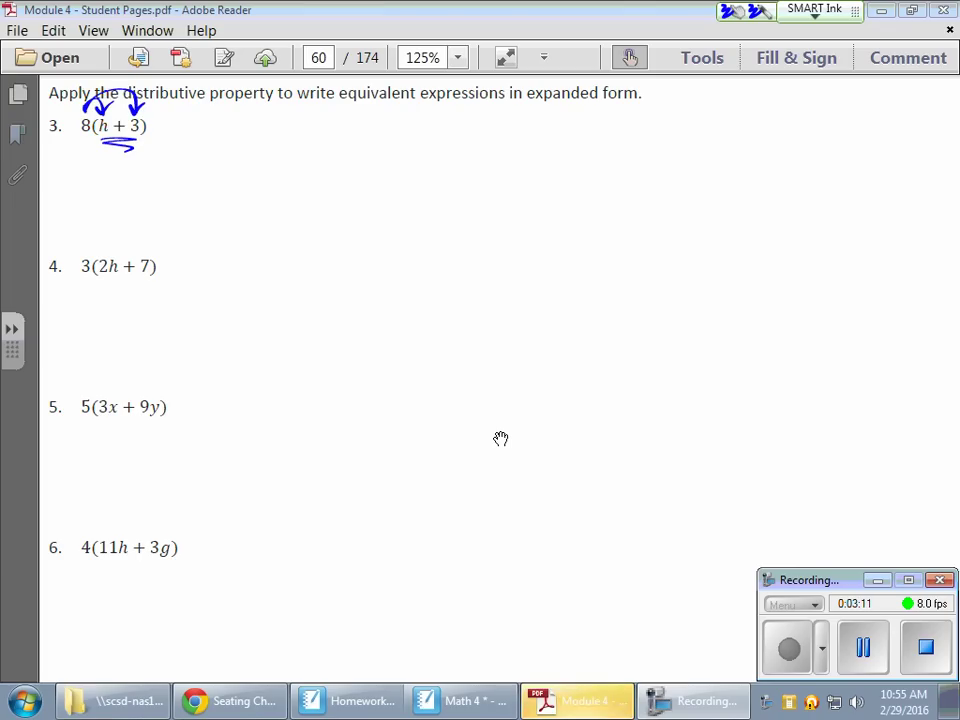
mouse_move(256, 147)
mouse_down()
mouse_move(255, 176)
mouse_move(258, 148)
mouse_up()
mouse_move(276, 139)
mouse_down()
mouse_move(277, 154)
mouse_move(310, 181)
mouse_up()
drag(328, 152, 331, 180)
mouse_move(316, 167)
mouse_down()
mouse_move(384, 160)
mouse_move(390, 186)
mouse_up()
mouse_move(410, 140)
mouse_down()
mouse_move(404, 168)
mouse_move(430, 168)
mouse_up()
drag(426, 140, 428, 192)
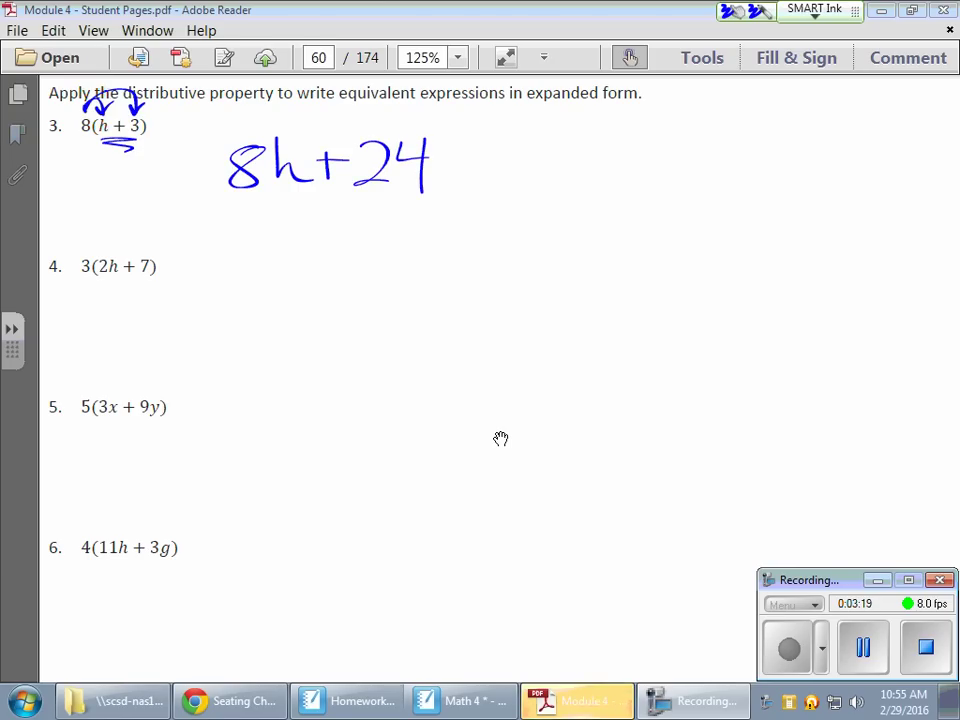
- Circle 5(3x + 9y) in exercise 5 and draw arrows from the 5 to 3x and 9y
mouse_move(118, 373)
mouse_down()
mouse_move(148, 449)
mouse_move(105, 374)
mouse_move(106, 395)
mouse_up()
drag(100, 389, 118, 389)
mouse_move(78, 392)
mouse_down()
mouse_move(146, 361)
mouse_move(153, 393)
mouse_up()
drag(147, 384, 161, 384)
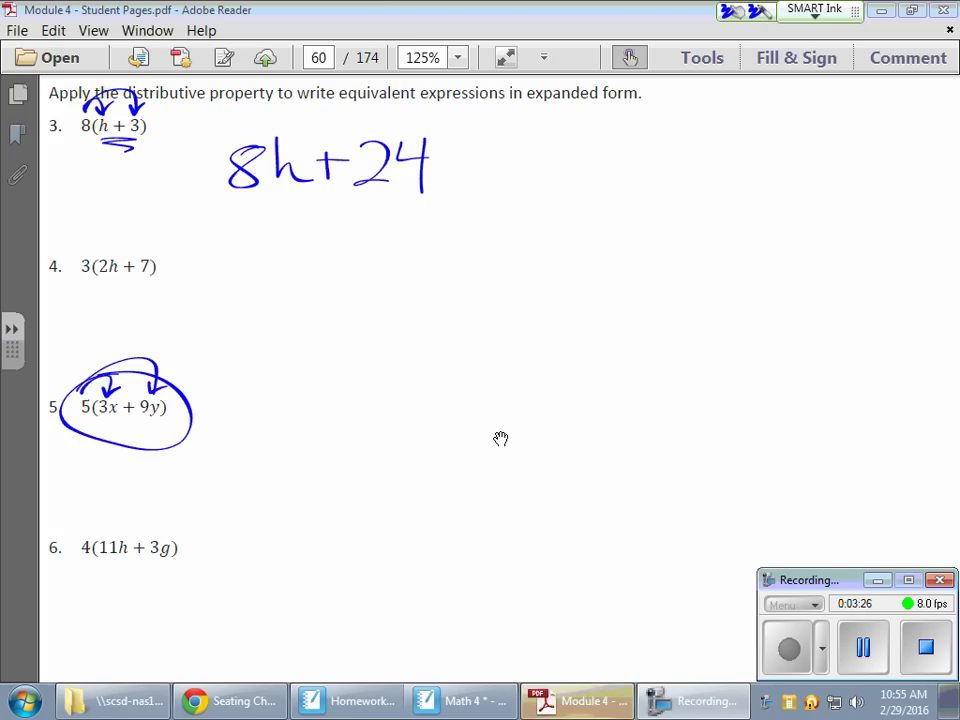
- Write 15x + 45y beside exercise 5, underlining the 5 and the 9 in the given expression
drag(238, 375, 220, 416)
mouse_move(254, 379)
mouse_down()
mouse_move(247, 414)
mouse_move(286, 376)
mouse_up()
drag(319, 395, 288, 420)
mouse_move(290, 390)
mouse_down()
mouse_move(322, 418)
mouse_move(360, 401)
mouse_up()
drag(348, 390, 345, 418)
drag(80, 414, 155, 418)
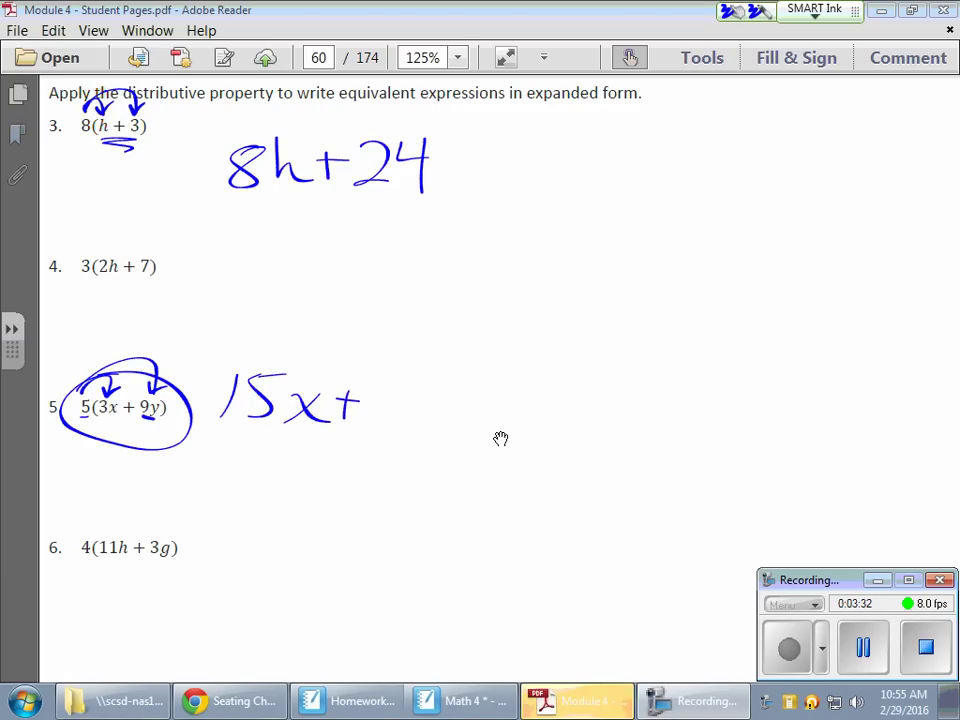
mouse_move(388, 373)
mouse_down()
mouse_move(378, 392)
mouse_move(402, 397)
mouse_up()
drag(395, 373, 393, 418)
mouse_move(430, 380)
mouse_down()
mouse_move(408, 416)
mouse_move(452, 412)
mouse_up()
mouse_move(470, 392)
mouse_down()
mouse_move(405, 455)
mouse_move(485, 446)
mouse_up()
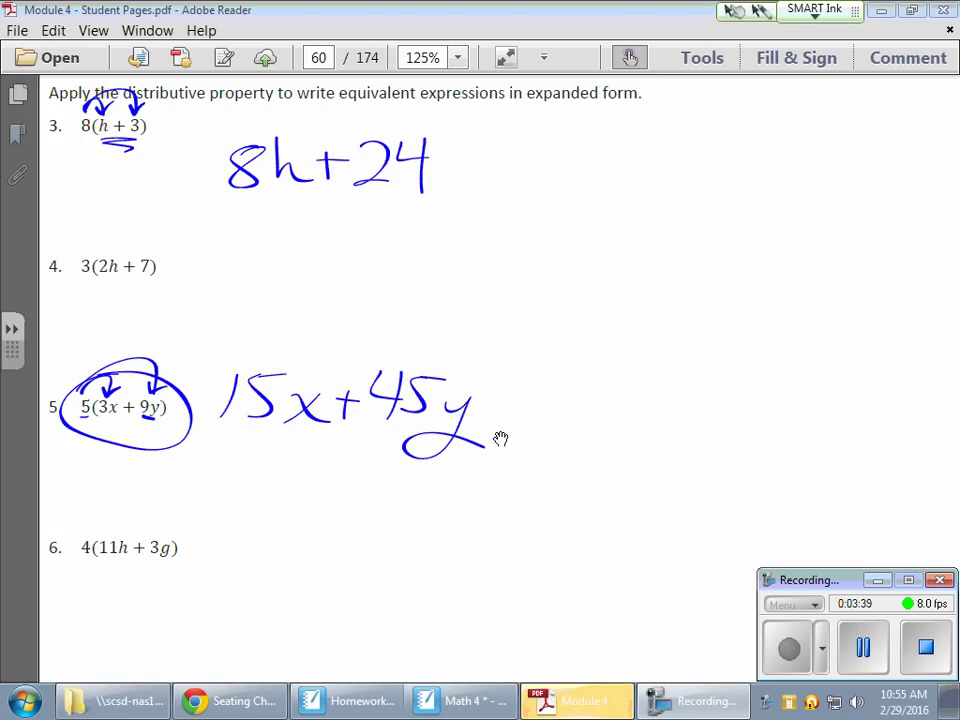
- Clear the ink from exercises 3 and 5 and bring exercises 7 and 8 into view
click(815, 9)
click(866, 69)
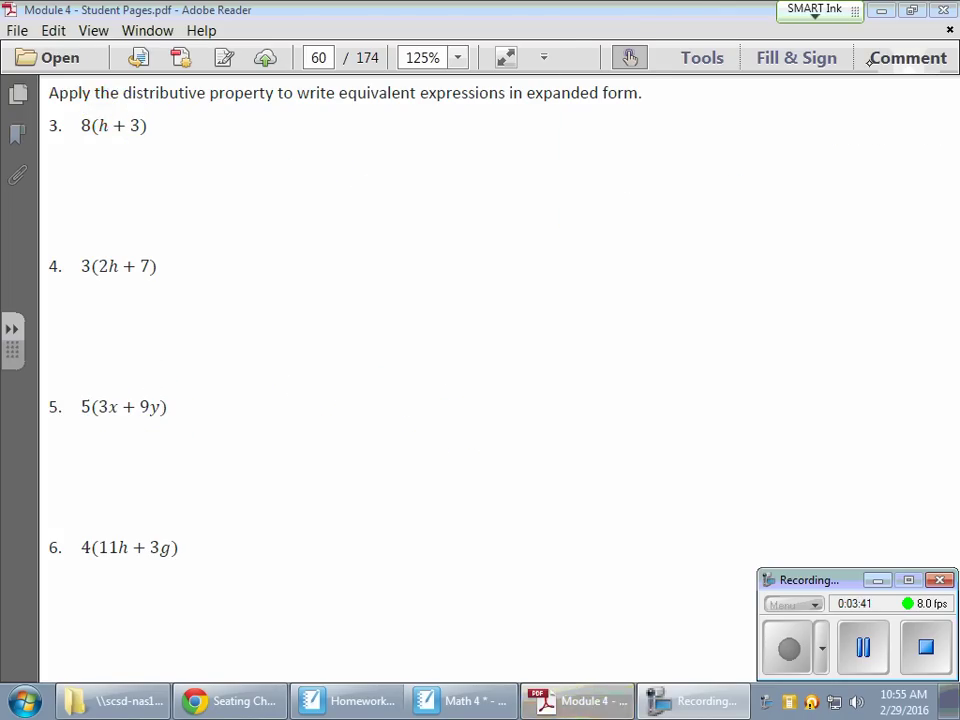
scroll(480, 380, down, 5)
scroll(621, 553, down, 5)
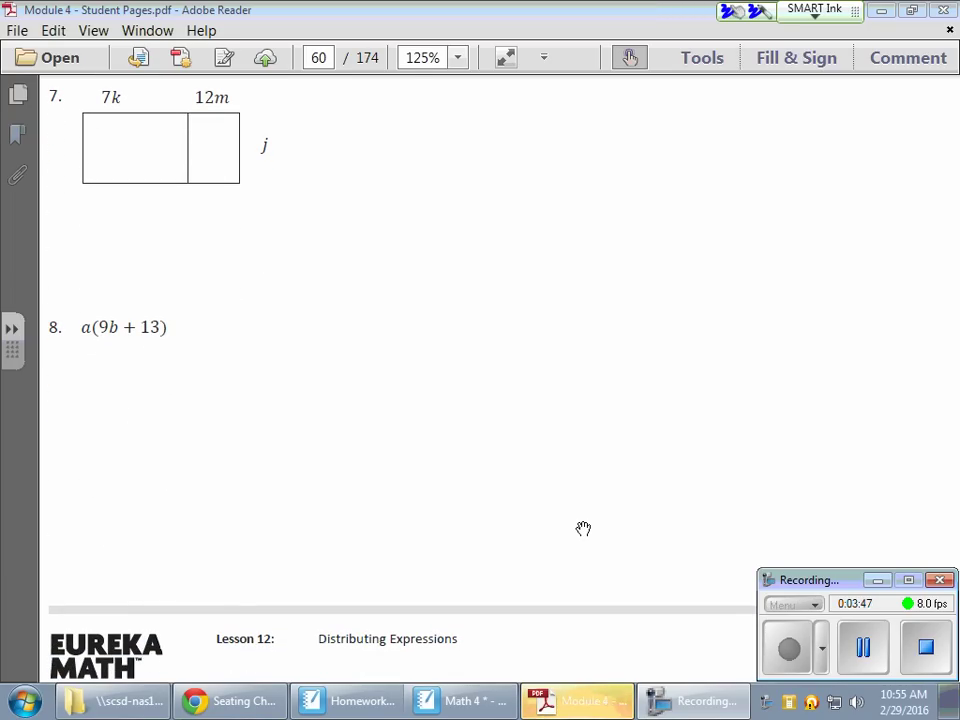
- Mark exercise 7's diagram with arrows from a circled j and a plus sign between 7k and 12m, and write j(7k+12m) beside it
mouse_move(272, 131)
mouse_down()
mouse_move(255, 163)
mouse_move(290, 133)
mouse_move(209, 142)
mouse_move(235, 123)
mouse_move(106, 118)
mouse_move(125, 132)
mouse_up()
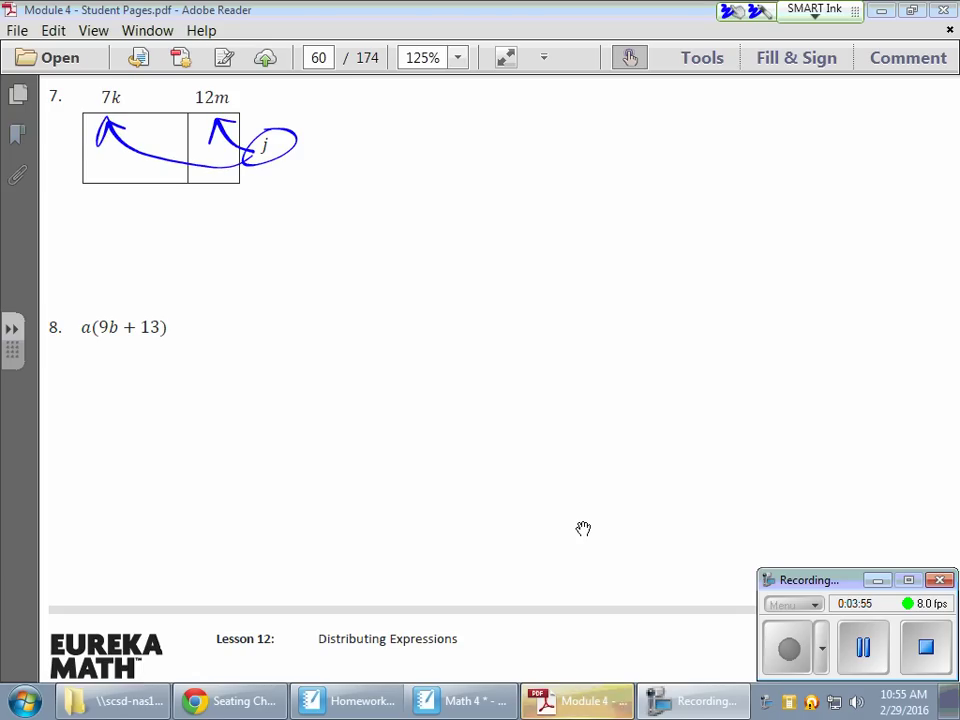
mouse_move(155, 87)
mouse_down()
mouse_move(156, 110)
mouse_move(169, 97)
mouse_up()
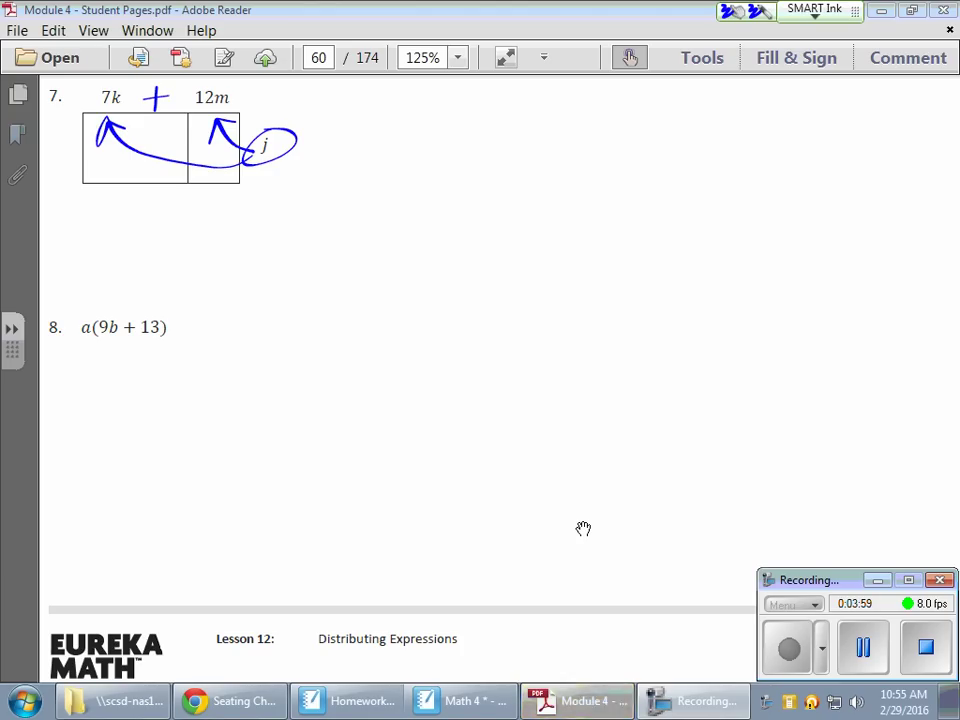
drag(375, 146, 355, 185)
click(370, 127)
drag(421, 104, 413, 188)
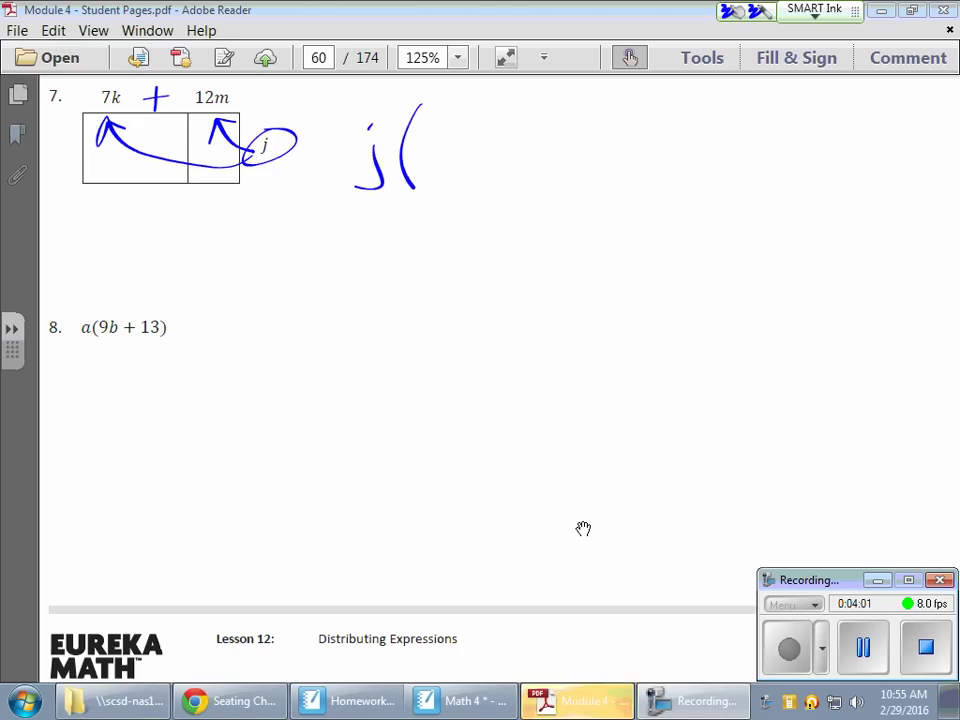
mouse_move(427, 128)
mouse_down()
mouse_move(431, 121)
mouse_move(449, 170)
mouse_up()
drag(481, 121, 480, 172)
mouse_move(505, 134)
mouse_down()
mouse_move(504, 170)
mouse_move(537, 152)
mouse_up()
drag(526, 140, 526, 166)
drag(553, 108, 553, 172)
mouse_move(567, 130)
mouse_down()
mouse_move(605, 168)
mouse_move(645, 165)
mouse_up()
drag(641, 98, 648, 188)
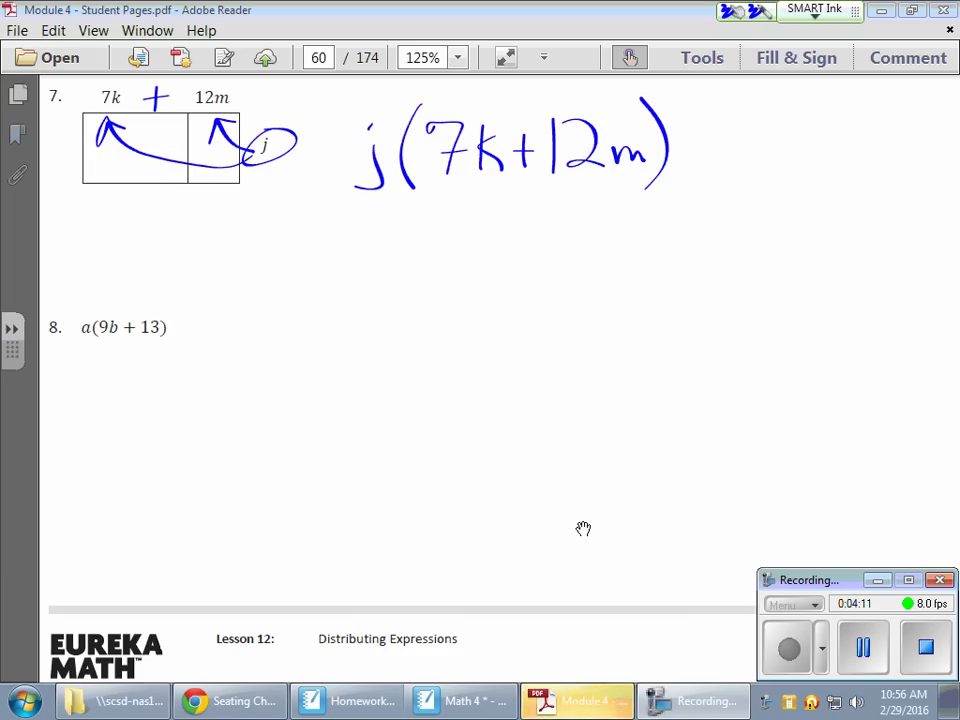
- Write the expanded expression 7jk + 12jm in ink below j(7k+12m) in exercise 7
drag(375, 218, 398, 286)
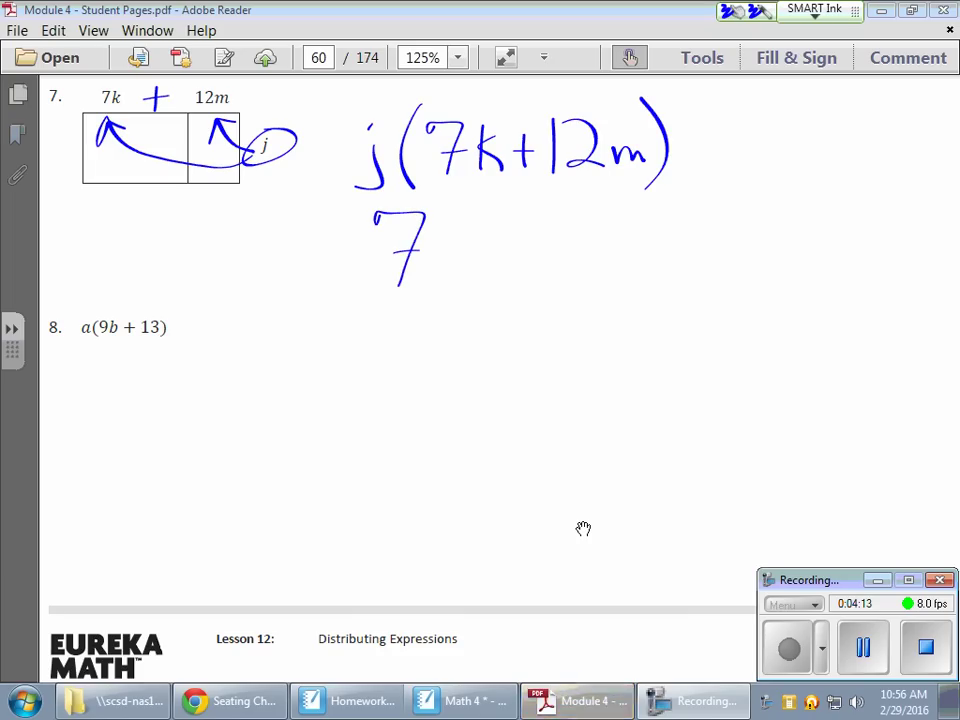
drag(440, 214, 426, 297)
drag(469, 212, 469, 286)
mouse_move(490, 237)
mouse_down()
mouse_move(492, 285)
mouse_move(541, 252)
mouse_up()
drag(521, 238, 520, 270)
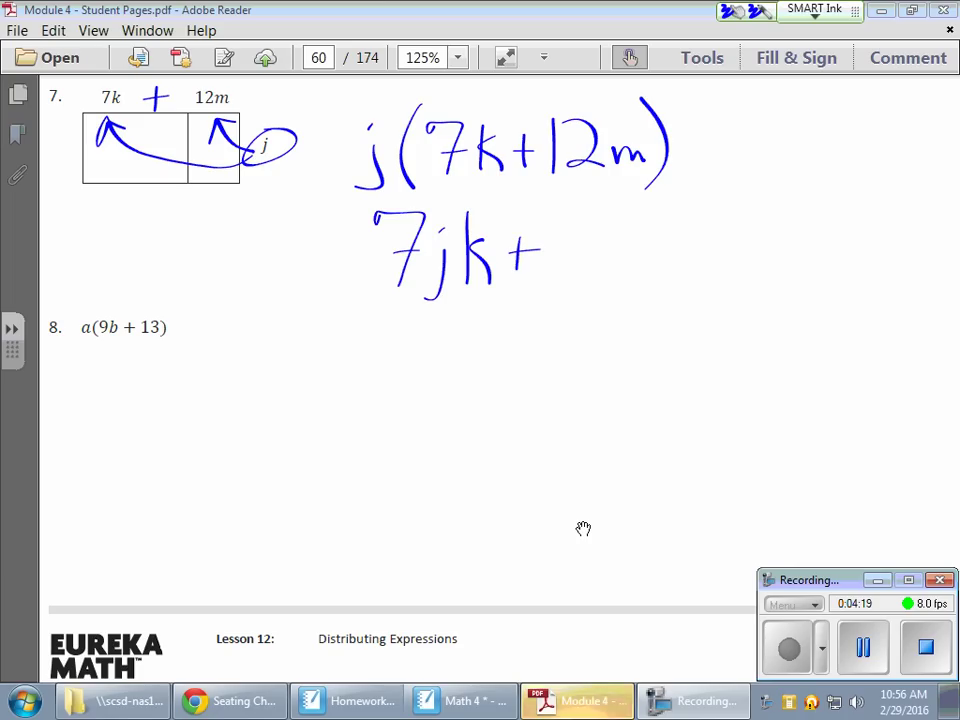
mouse_move(564, 224)
mouse_down()
mouse_move(563, 280)
mouse_move(638, 281)
mouse_up()
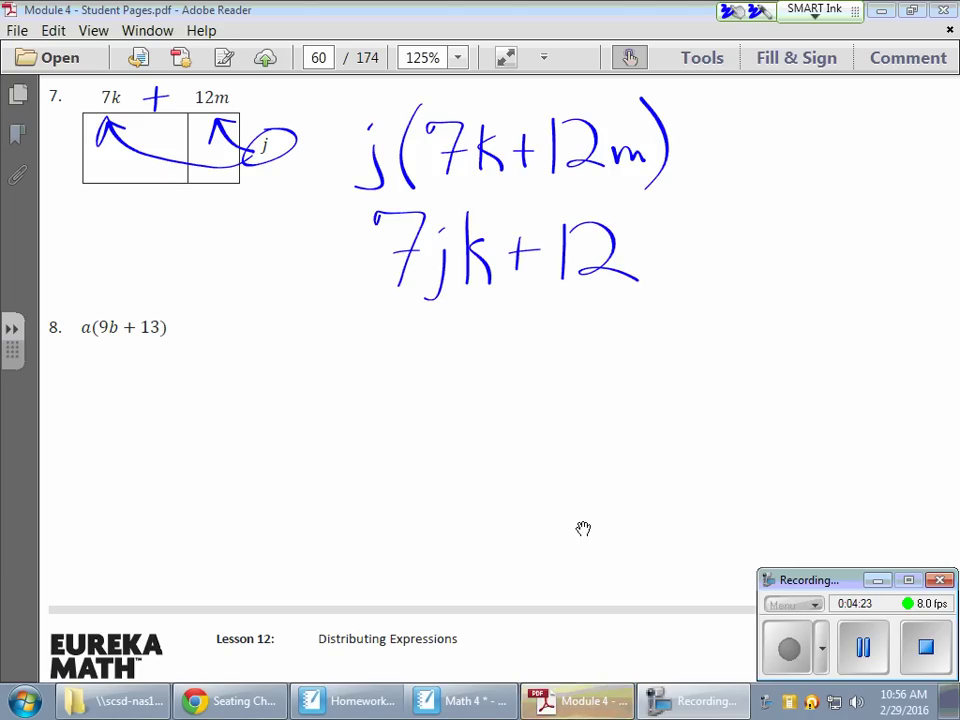
drag(651, 255, 642, 295)
drag(649, 223, 644, 232)
drag(667, 255, 728, 270)
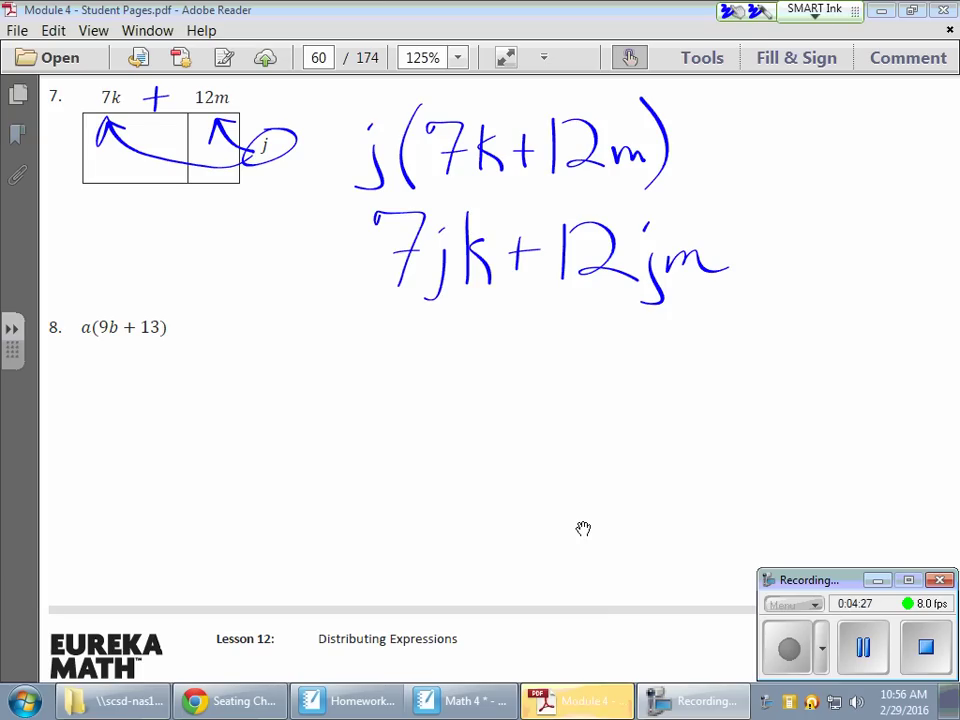
- Underline a(9b + 13) in exercise 8, draw arrows from a to 9b and 13, and write 9ab + 13a beside it
mouse_move(76, 346)
mouse_down()
mouse_move(104, 356)
mouse_move(90, 371)
mouse_up()
mouse_move(82, 318)
mouse_down()
mouse_move(96, 300)
mouse_move(104, 314)
mouse_move(156, 298)
mouse_move(153, 316)
mouse_up()
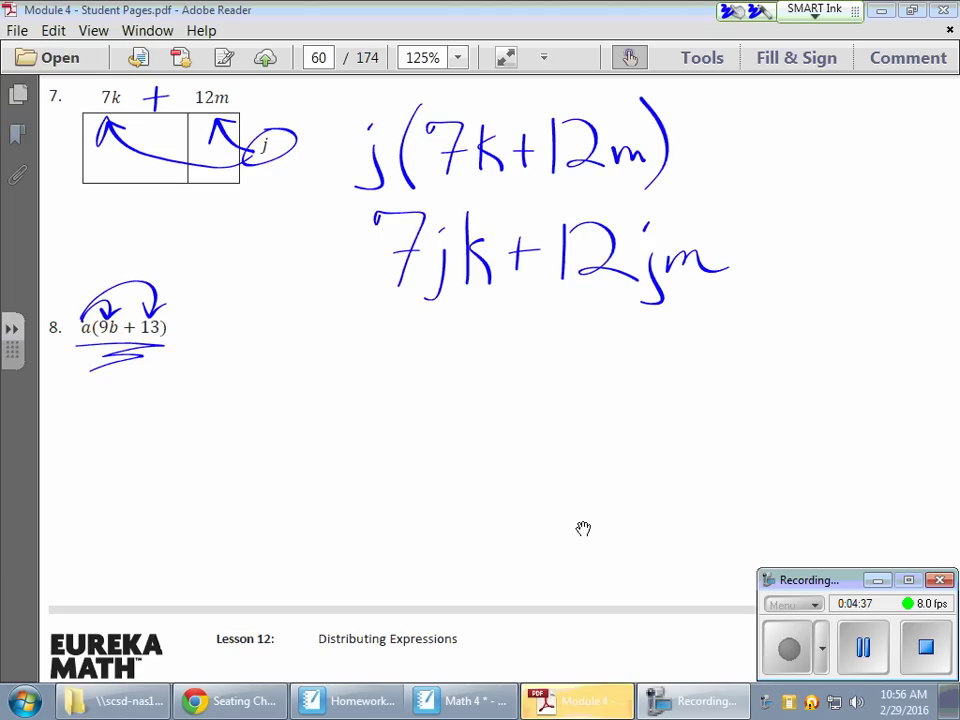
mouse_move(240, 340)
mouse_down()
mouse_move(236, 376)
mouse_move(322, 370)
mouse_up()
mouse_move(310, 355)
mouse_down()
mouse_move(336, 353)
mouse_move(347, 372)
mouse_move(447, 369)
mouse_up()
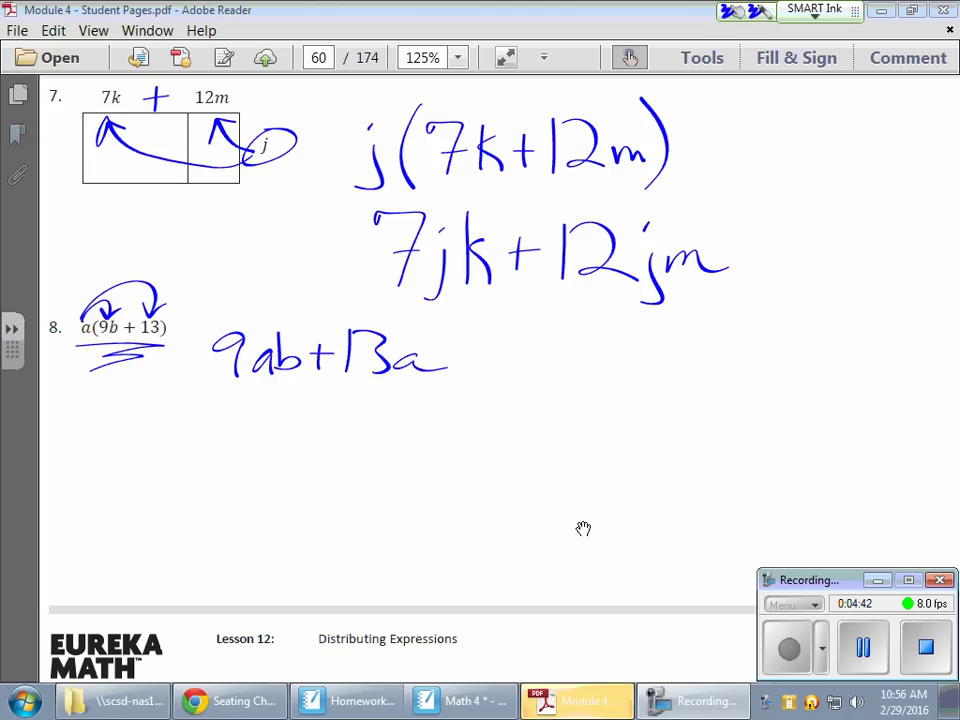